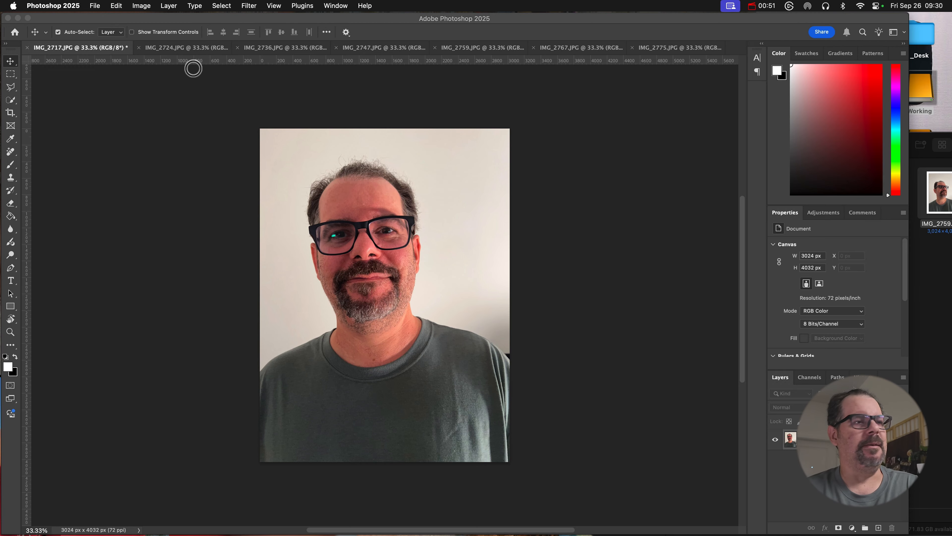
Look through the open headshot photos, from IMG_2724.JPG to IMG_2775.JPG, for glare on the glasses and skin spots.
click(183, 50)
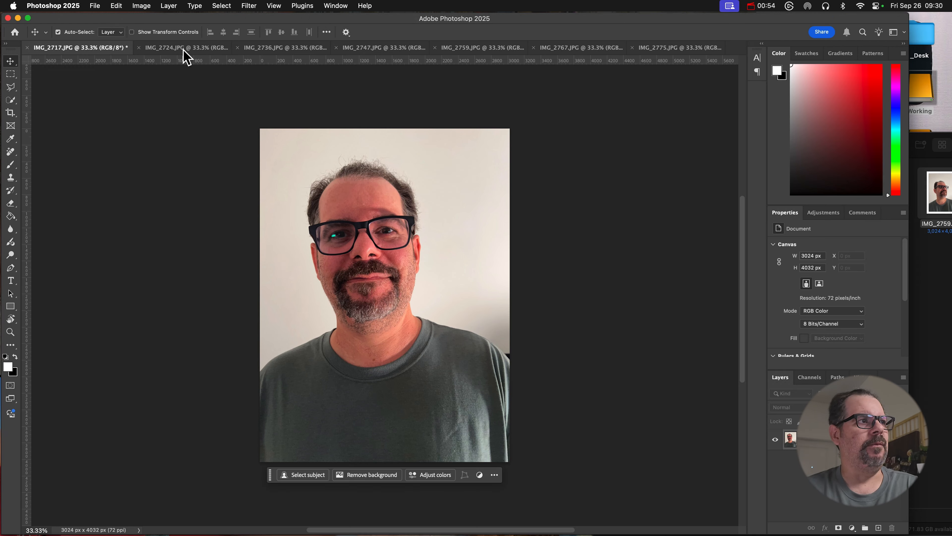
click(185, 50)
click(285, 50)
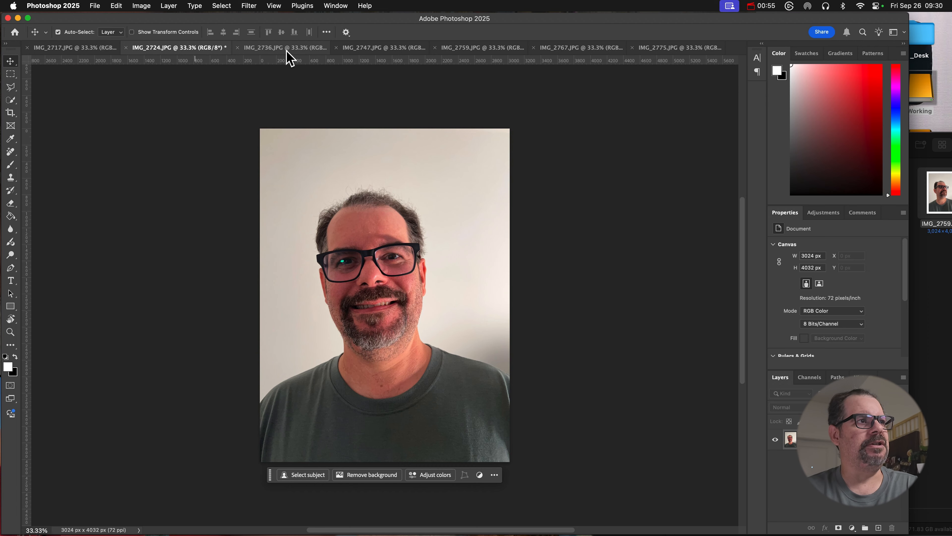
click(379, 50)
click(484, 50)
click(559, 50)
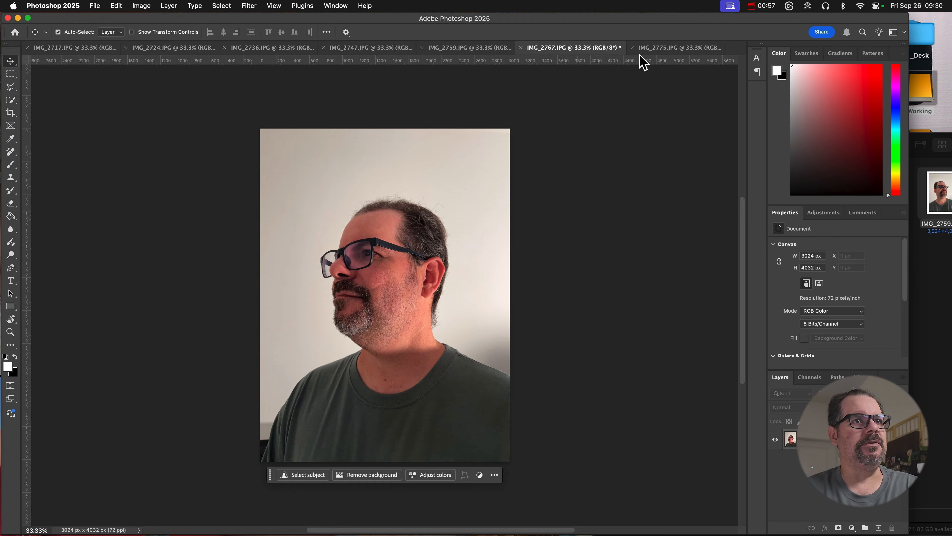
click(656, 49)
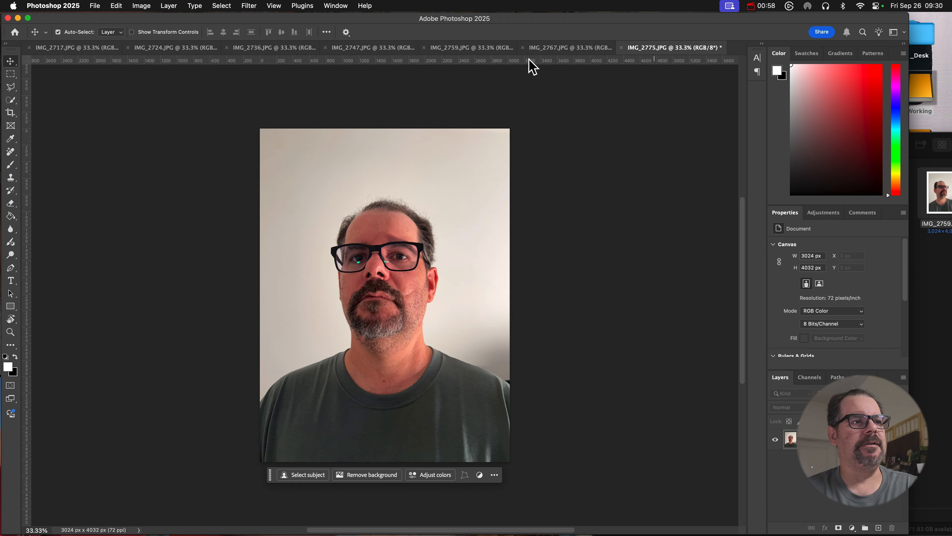
Remove the green glare from the glasses in IMG_2717.JPG using the Remove Tool at brush size 40.
click(91, 53)
click(11, 151)
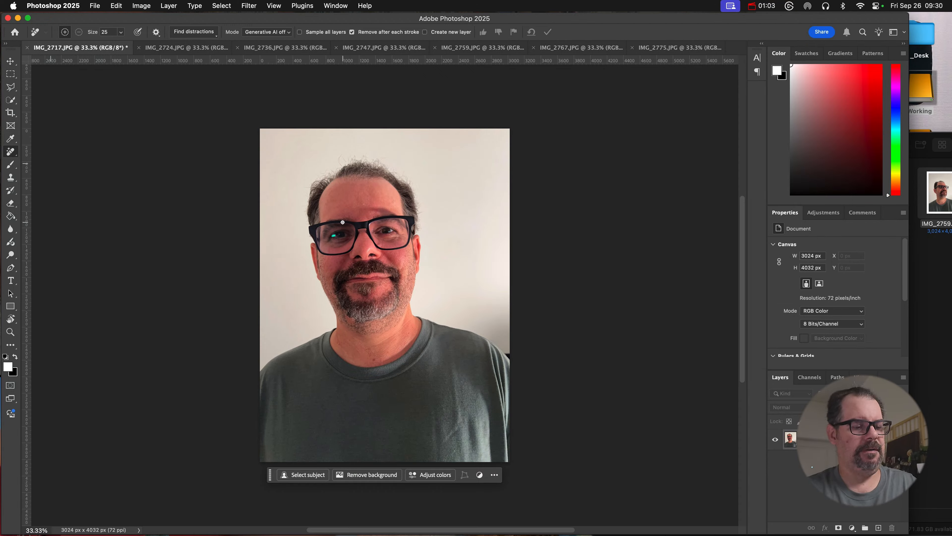
key(bracketright)
key(bracketright)
key(bracketright)
key(bracketright)
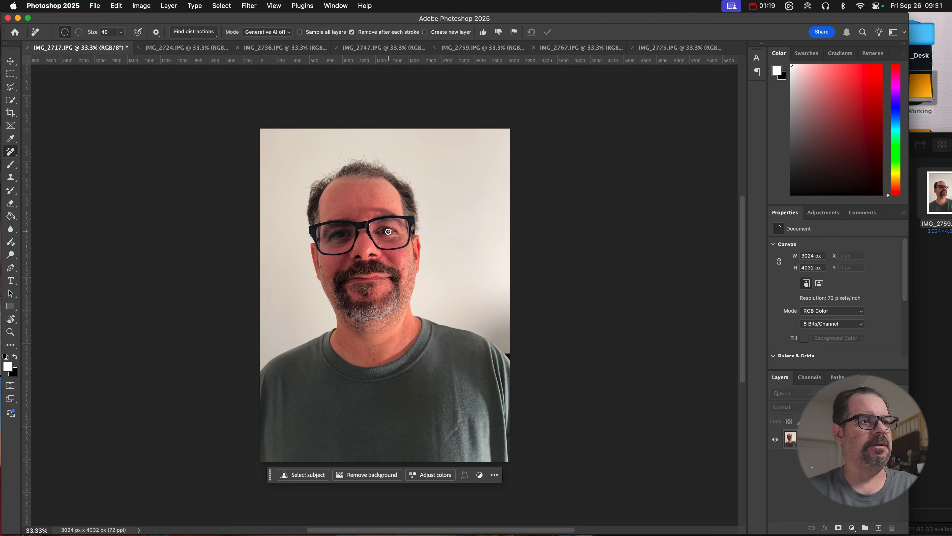
Retouch small spots on the face and neck in IMG_2717.JPG using the Spot Healing Brush at size 50.
click(14, 157)
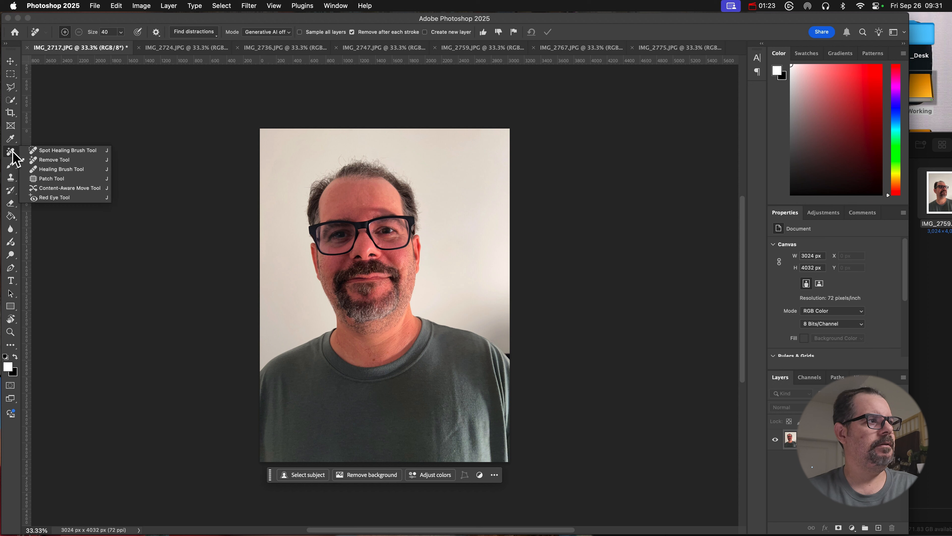
click(44, 152)
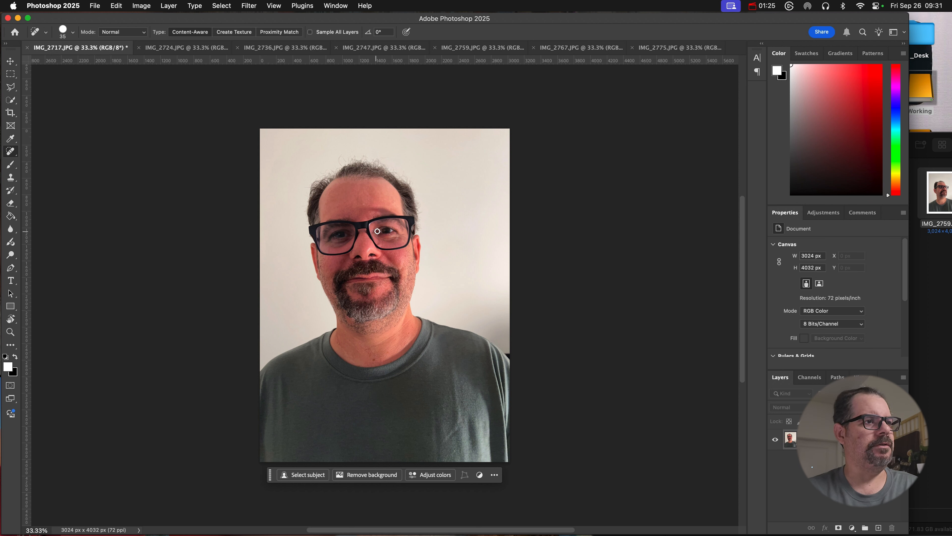
key(bracketright)
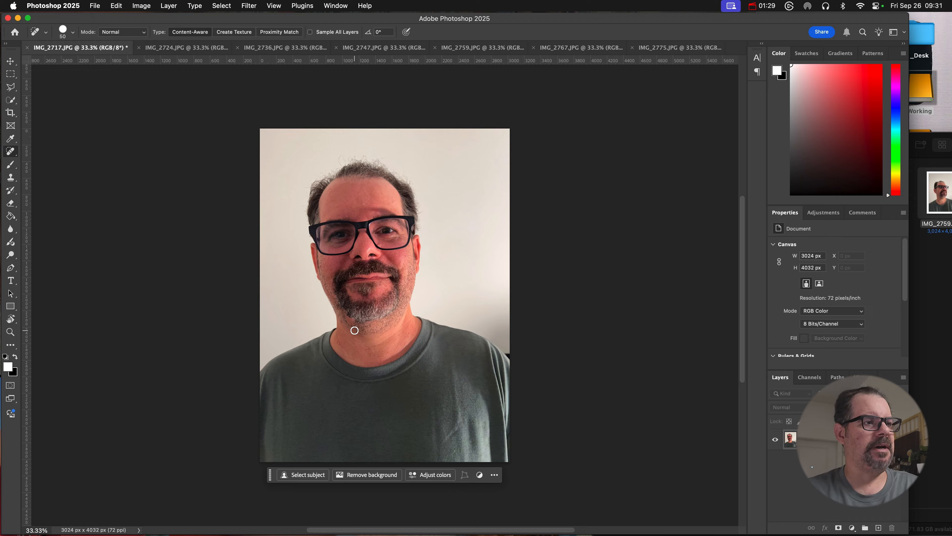
Heal the green glare on the glasses and the skin spots in IMG_2724.JPG with the Spot Healing Brush.
click(170, 48)
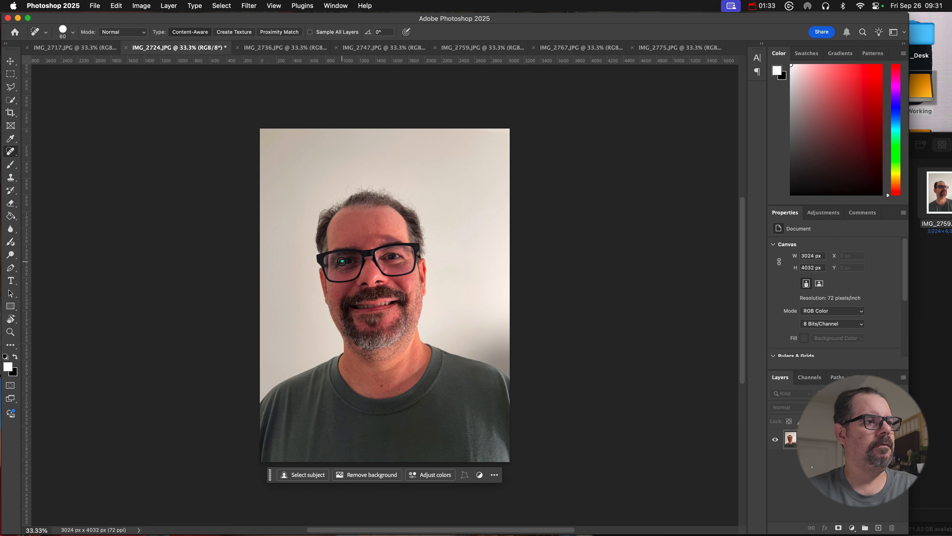
key(bracketright)
key(bracketleft)
key(bracketleft)
key(bracketright)
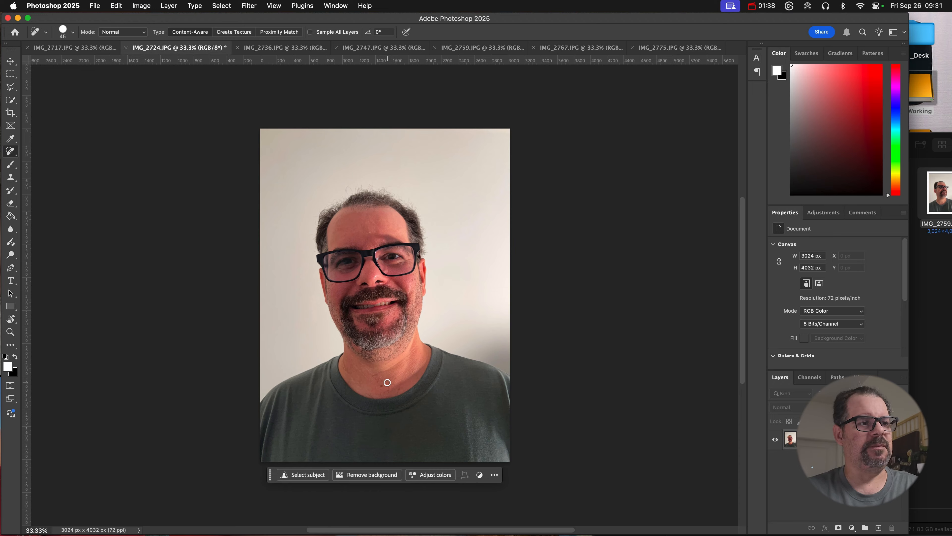
Heal the glasses glare and the neck spots in IMG_2736.JPG with the Spot Healing Brush at sizes 45 and 60.
click(278, 47)
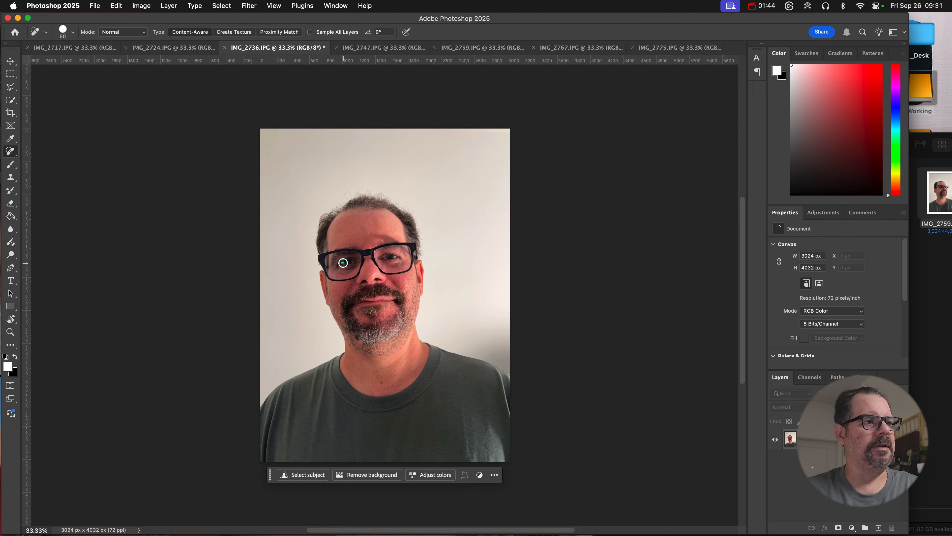
key(bracketright)
key(bracketleft)
key(bracketleft)
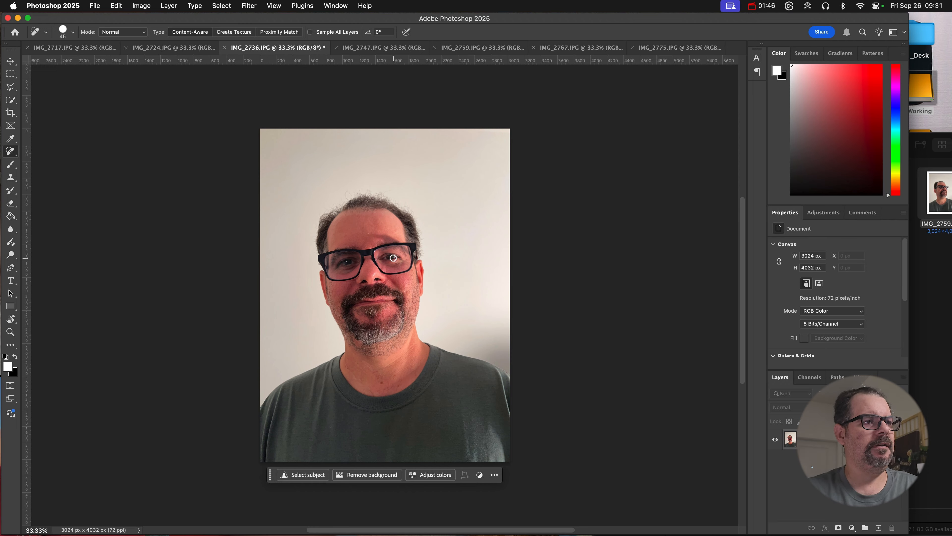
key(bracketleft)
key(bracketright)
key(bracketright)
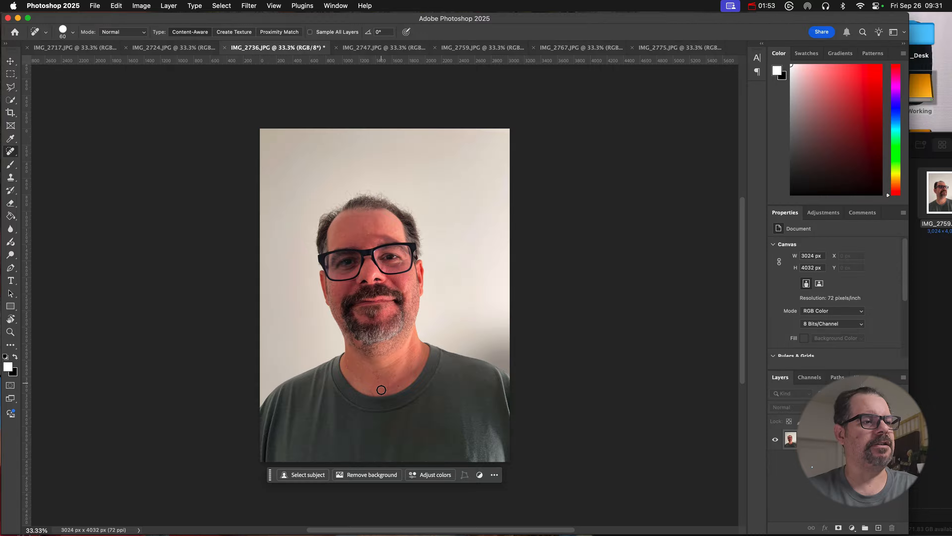
Retouch the remaining headshots, IMG_2747.JPG to IMG_2775.JPG, with the Spot Healing Brush, removing glasses glare and skin blemishes.
key(ctrl+Tab)
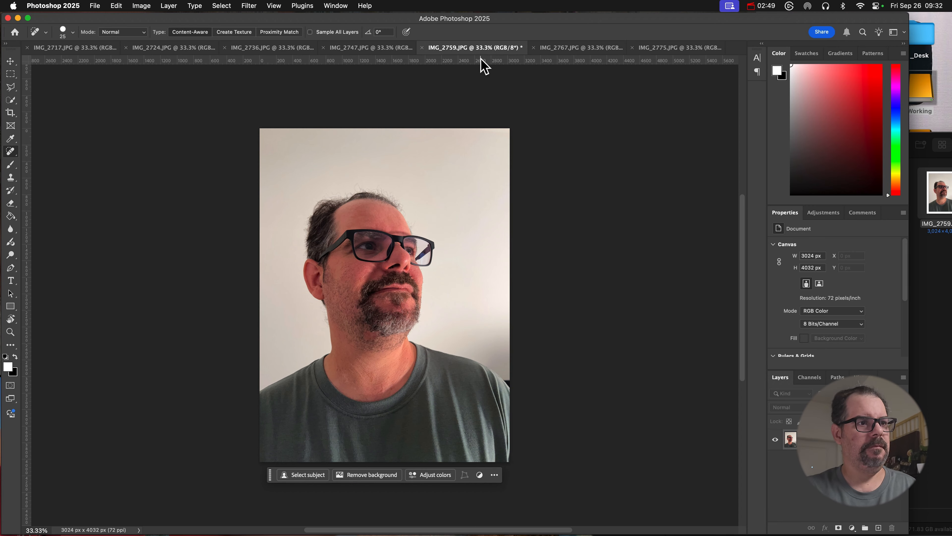
click(573, 48)
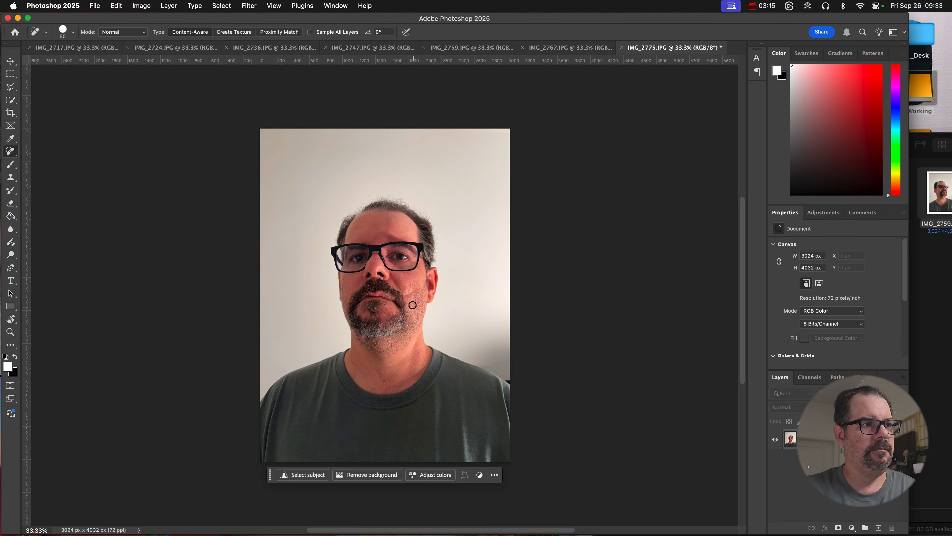
Go back through the headshots from IMG_2767.JPG to IMG_2724.JPG and touch up leftover spots, enlarging the healing brush to 150.
click(521, 48)
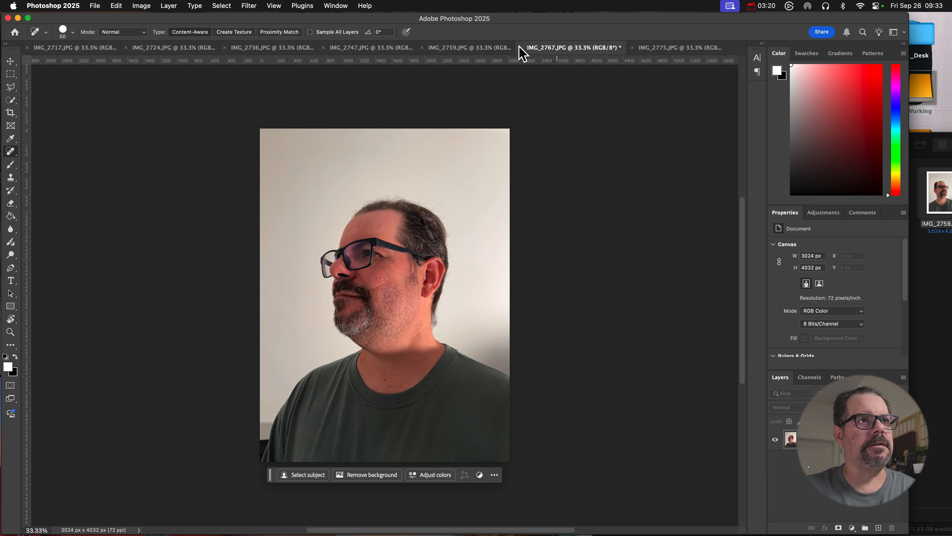
click(453, 48)
click(356, 48)
key(bracketright)
key(bracketright)
click(271, 49)
click(174, 48)
click(270, 48)
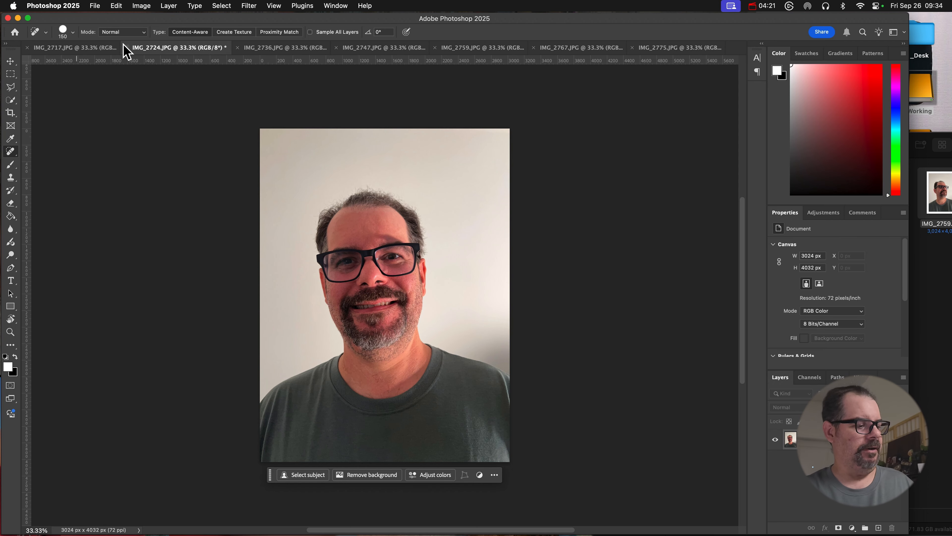
Save the retouched IMG_2724.JPG, IMG_2717.JPG and IMG_2736.JPG as progressive JPEGs at quality 10 (Maximum).
key(super+s)
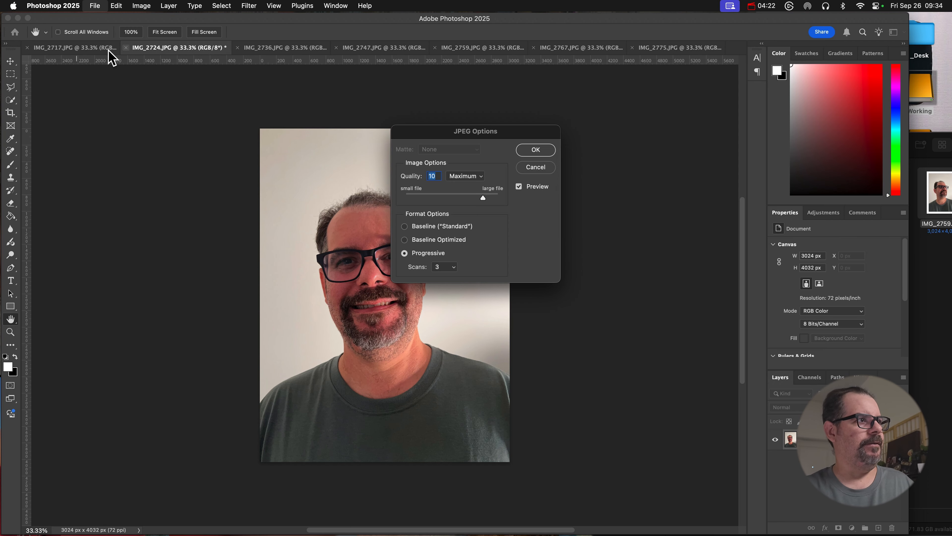
click(536, 150)
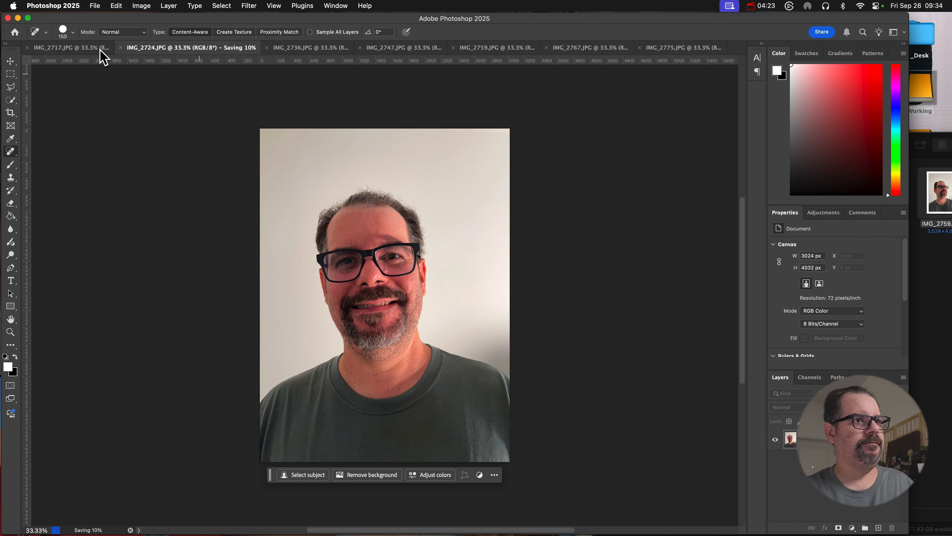
click(56, 48)
key(super+s)
click(534, 151)
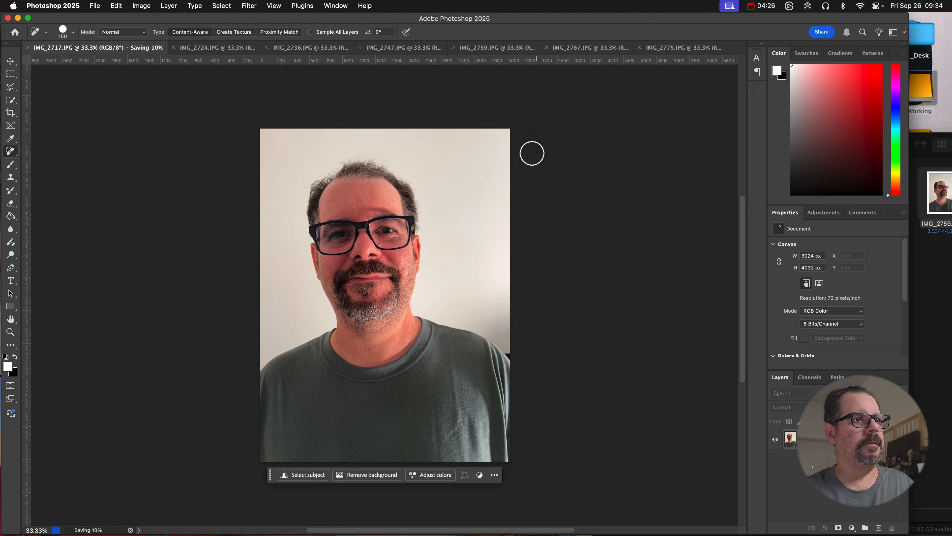
click(300, 49)
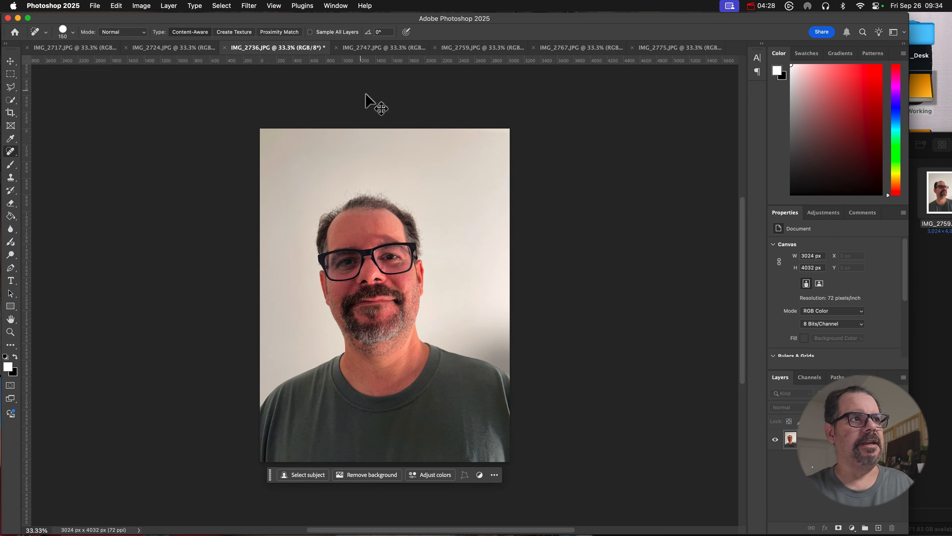
key(super+s)
click(536, 150)
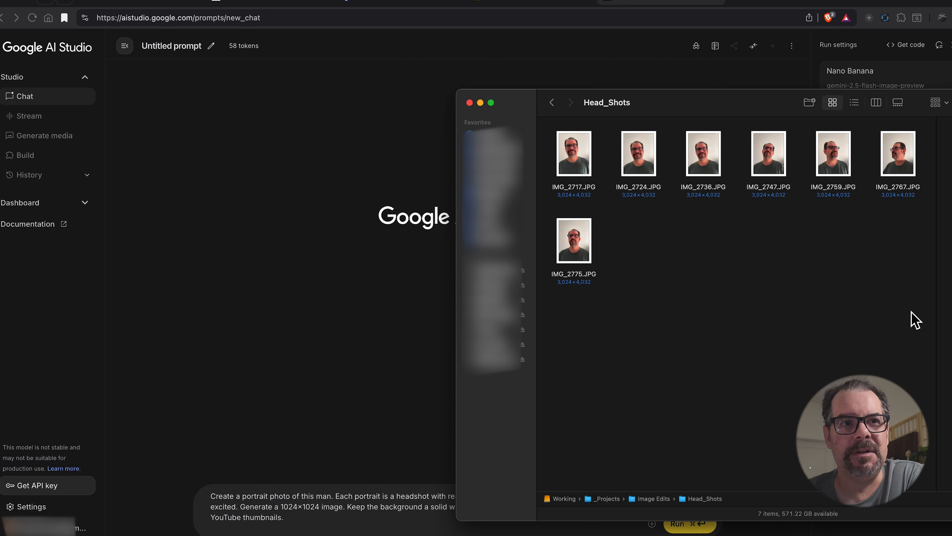
In Google AI Studio, attach IMG_2717.JPG, IMG_2759.JPG and IMG_2767.JPG from the Head_Shots folder to the portrait prompt.
drag(911, 312, 584, 143)
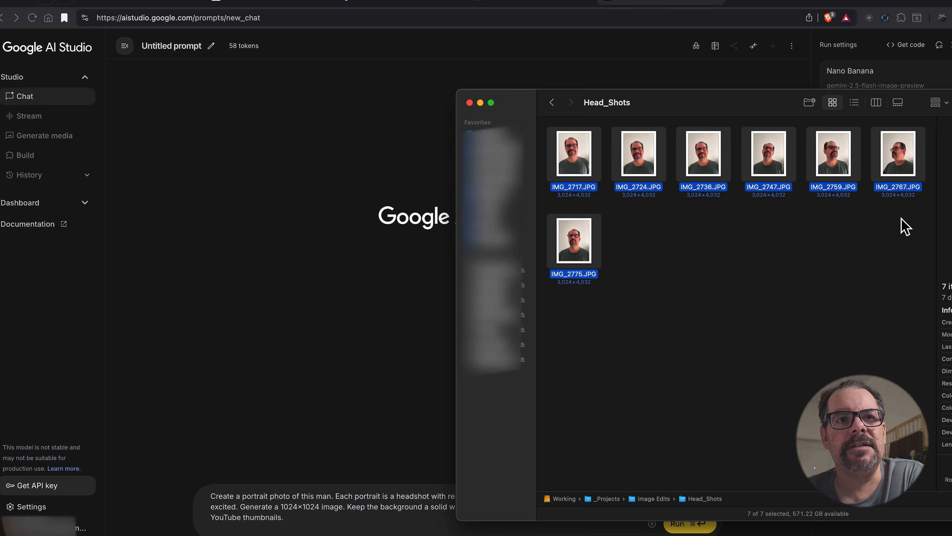
drag(899, 218, 832, 179)
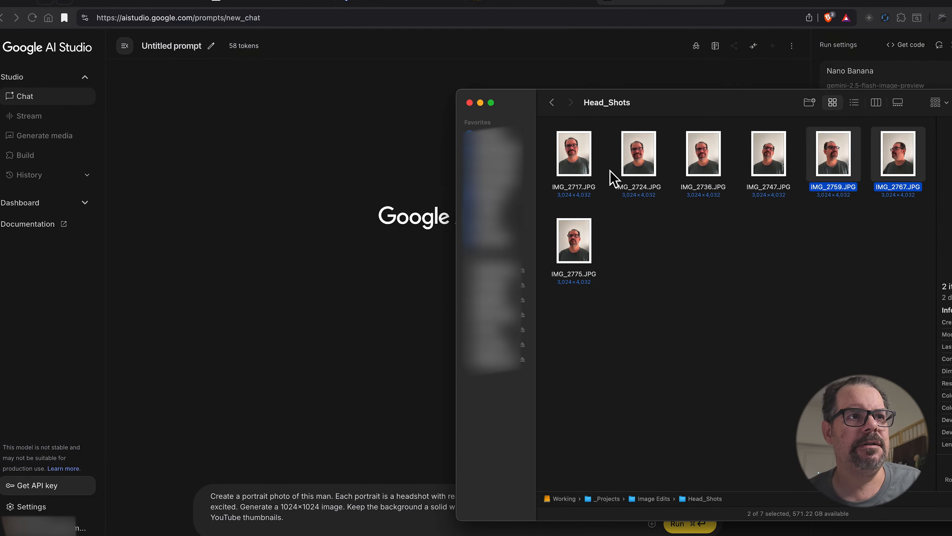
super+click(587, 167)
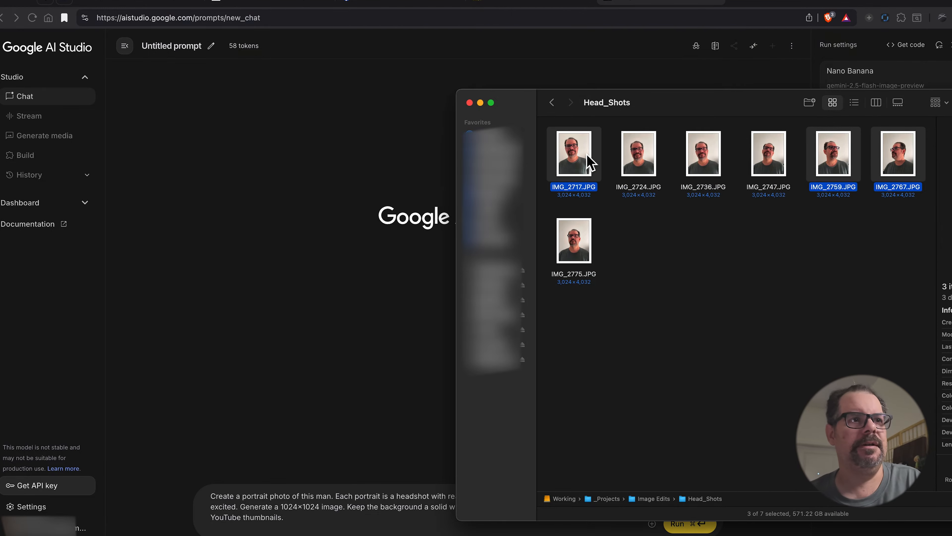
drag(587, 167, 339, 515)
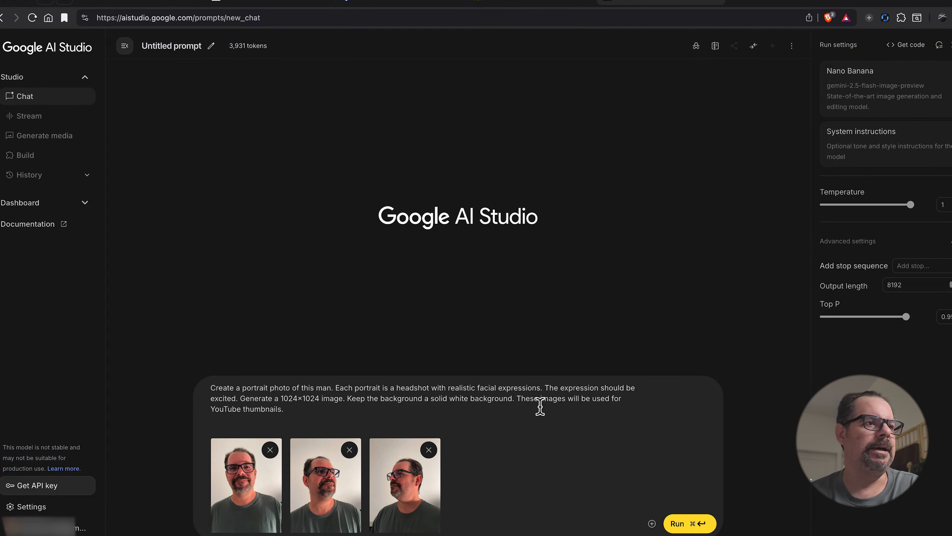
Run the excited-headshot prompt with Nano Banana and download the generated image at full view.
click(696, 526)
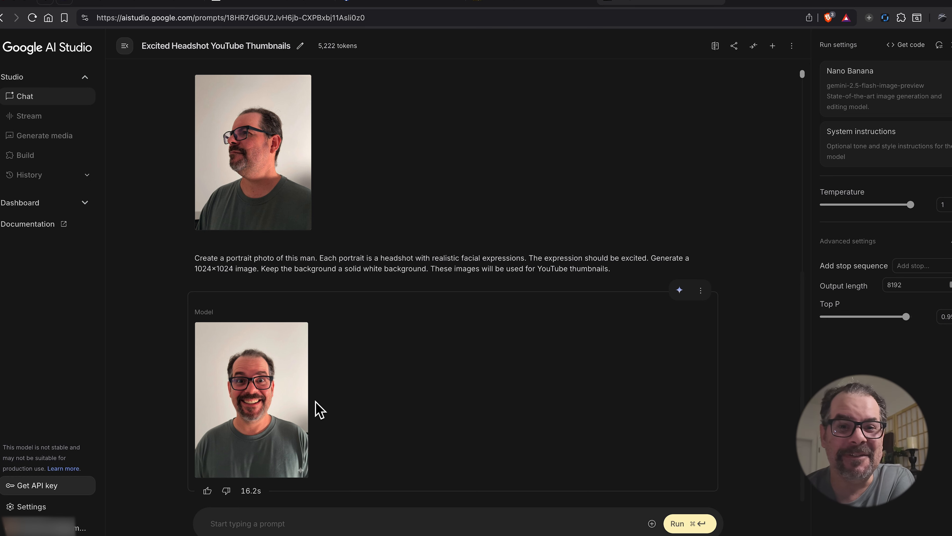
mouse_move(285, 413)
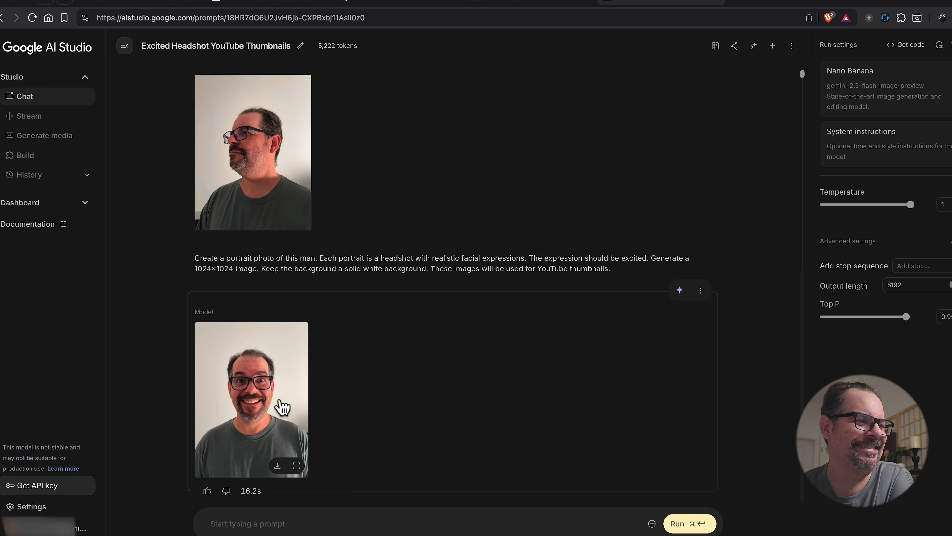
click(275, 405)
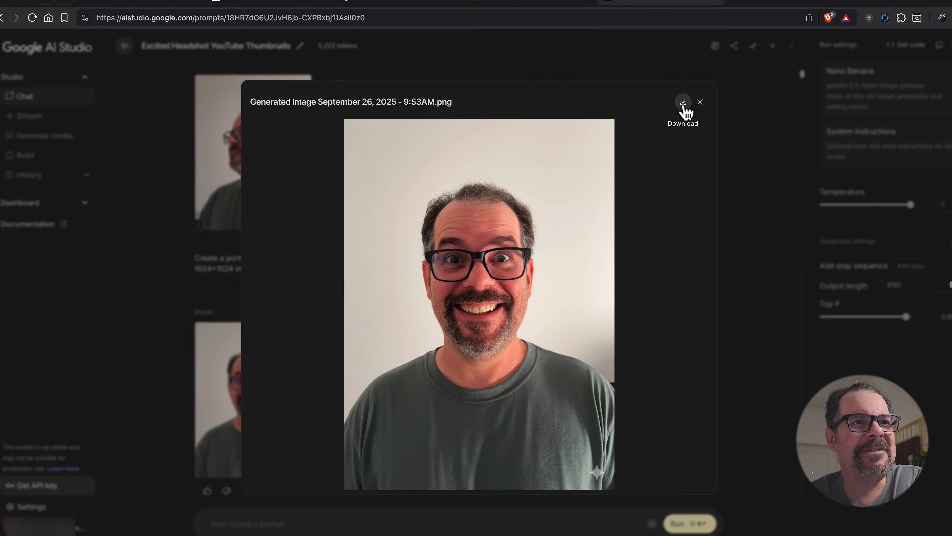
click(684, 101)
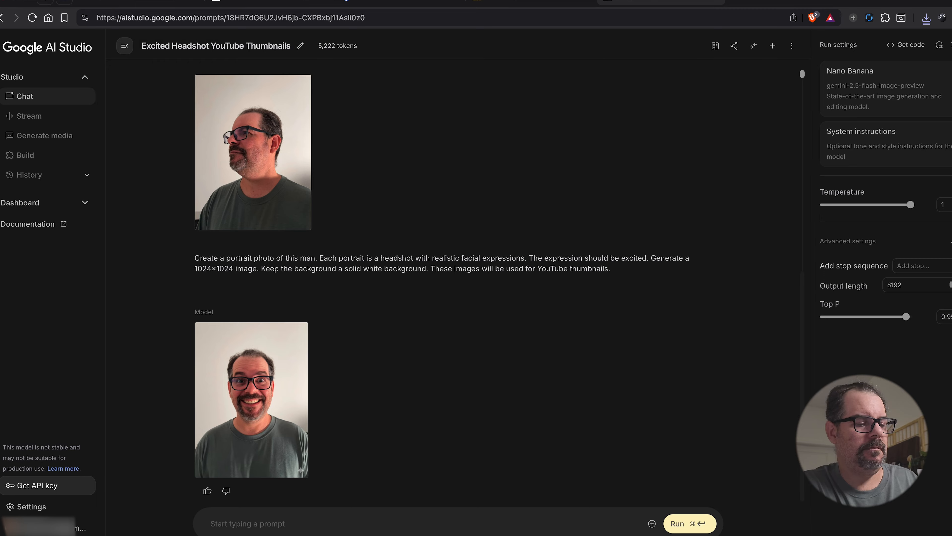
Run the follow-up prompt "Do it again, this time with a sad expression." to generate a sad headshot.
text(Do it again, this )
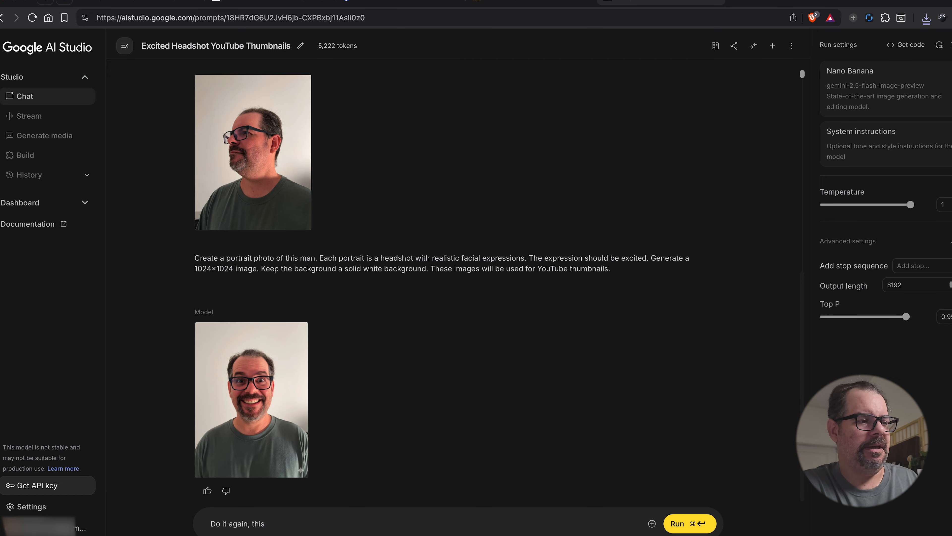
text(time with a)
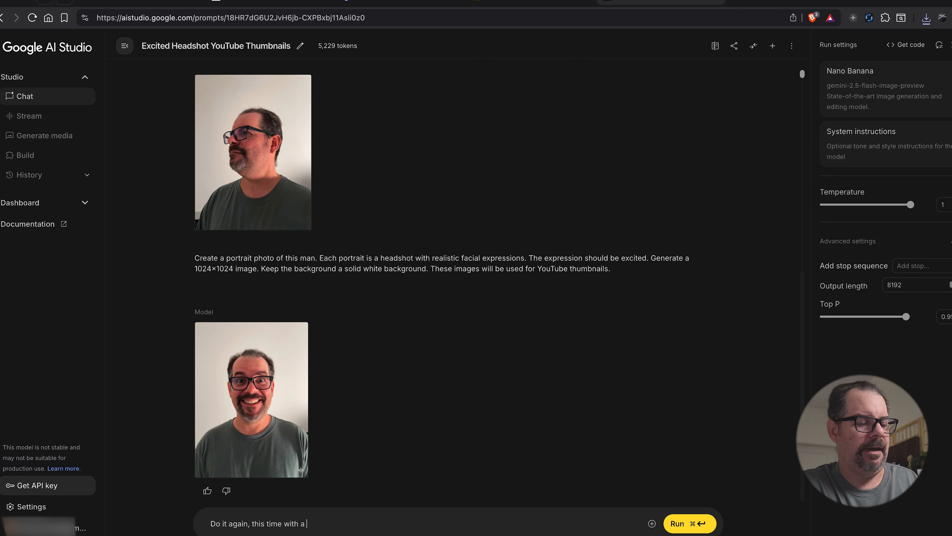
text( sad)
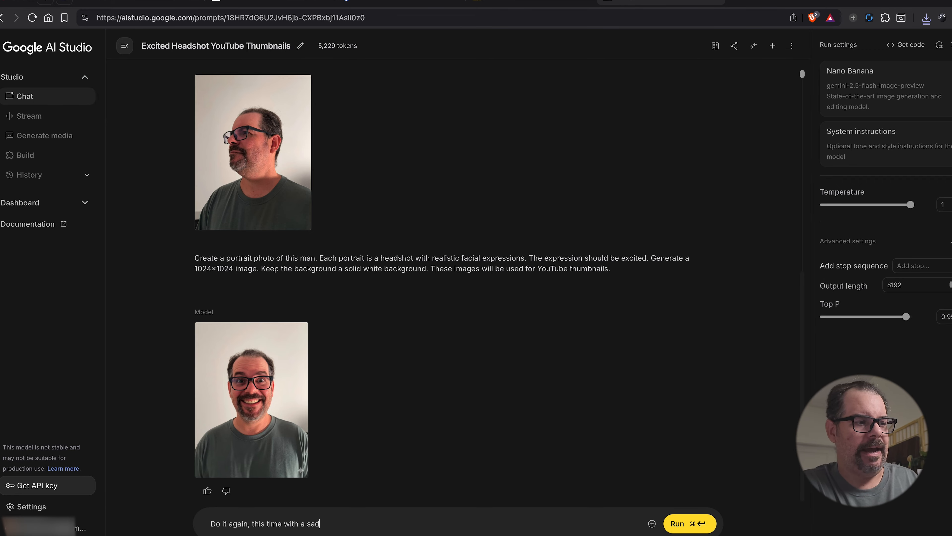
text( expression.)
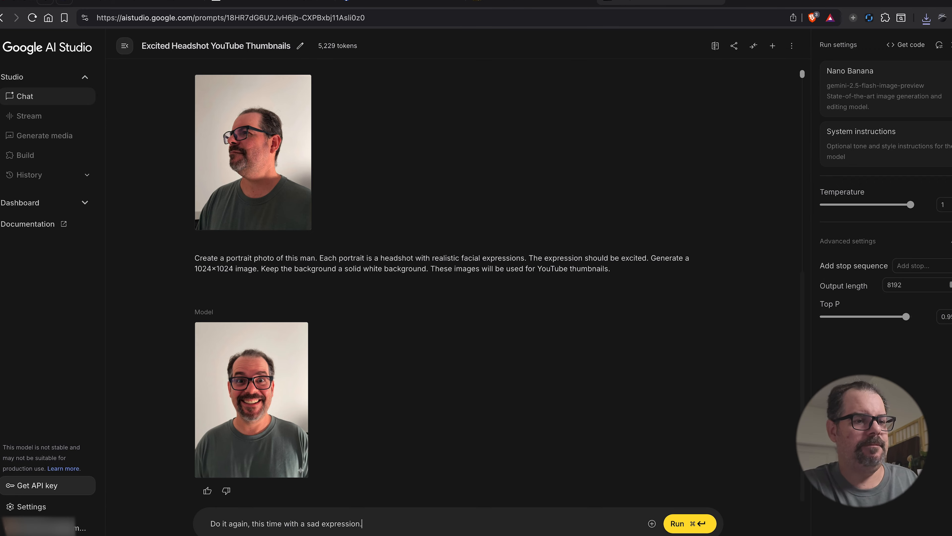
click(677, 526)
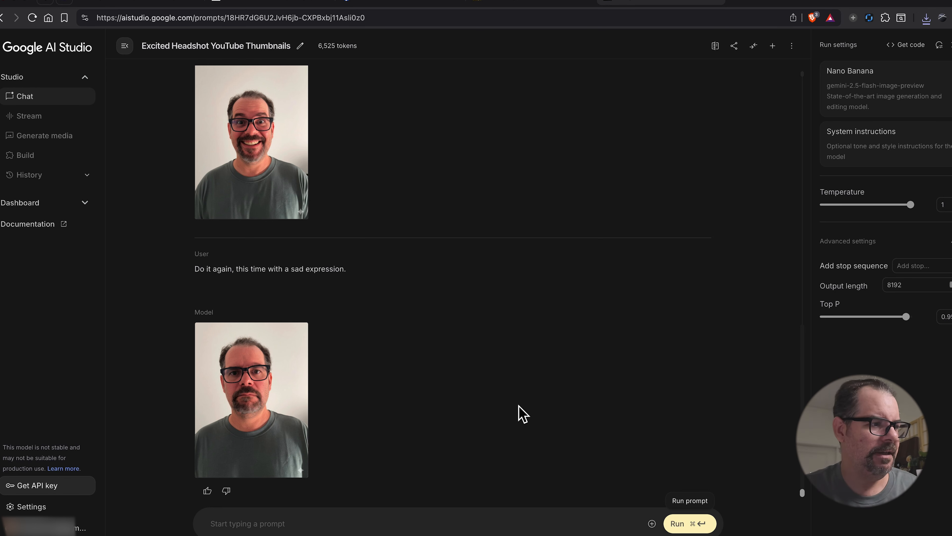
Run the follow-up prompt "Great. But let's make him look more sad, and crying." and inspect the generated image at full view.
click(262, 523)
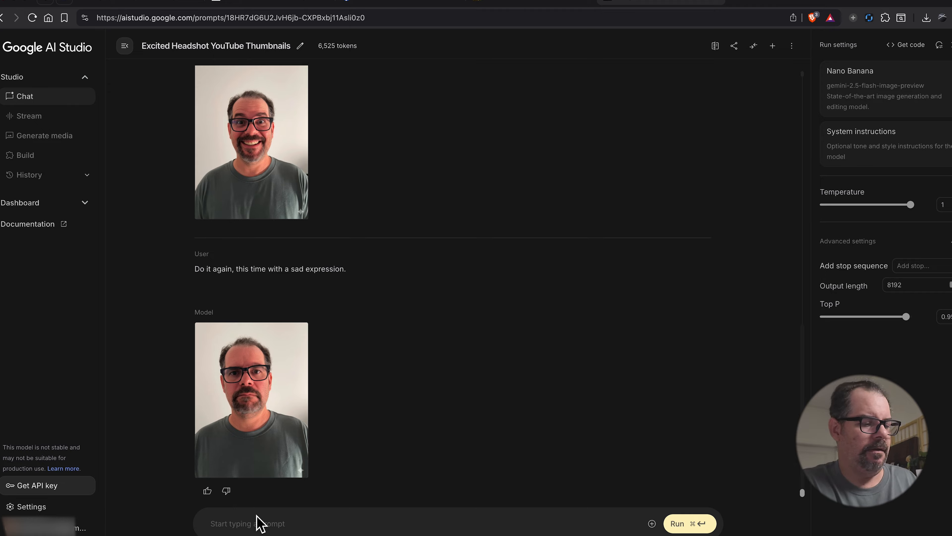
text(Great. But let)
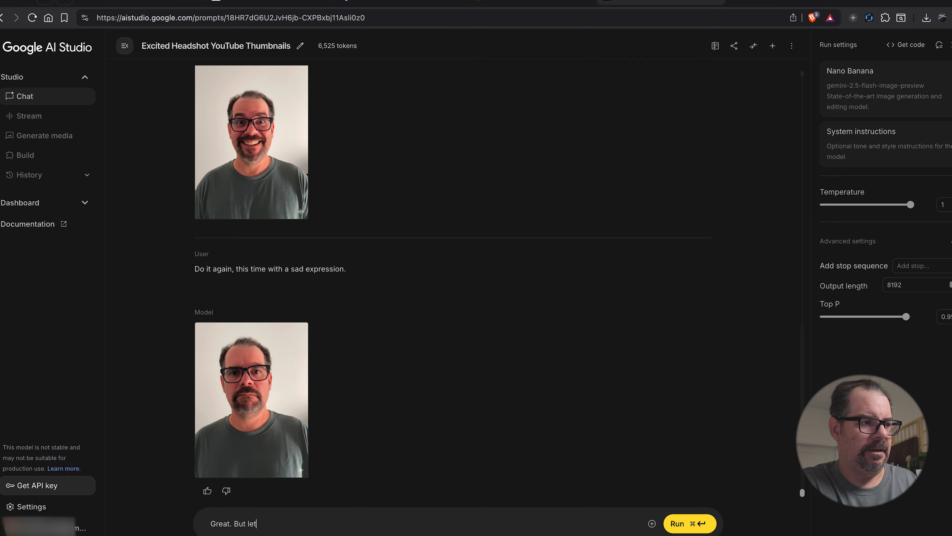
text('s make him look )
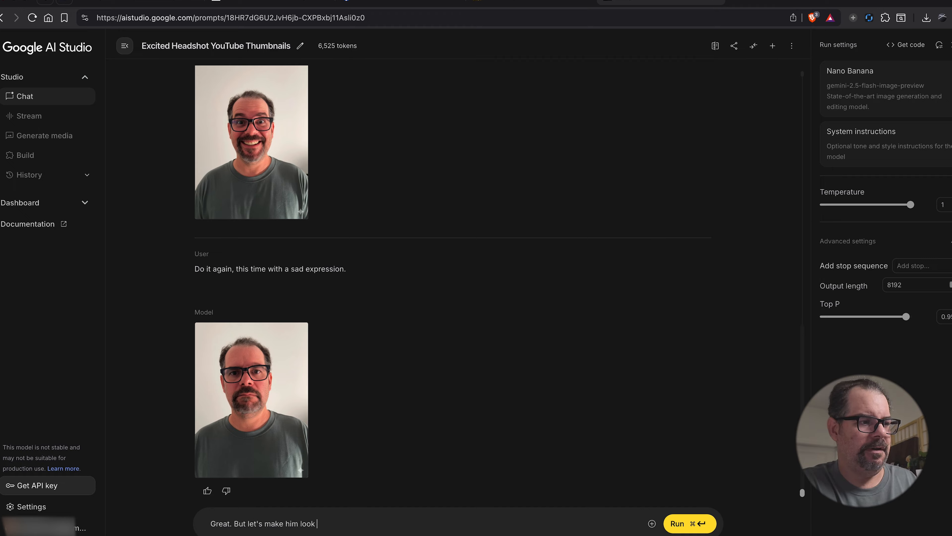
text(more sad, w)
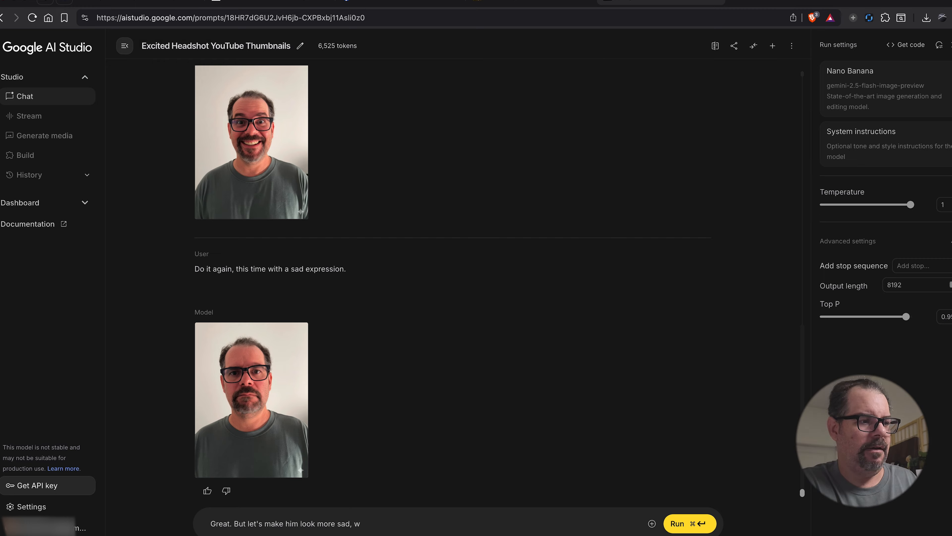
key(BackSpace)
text(and c)
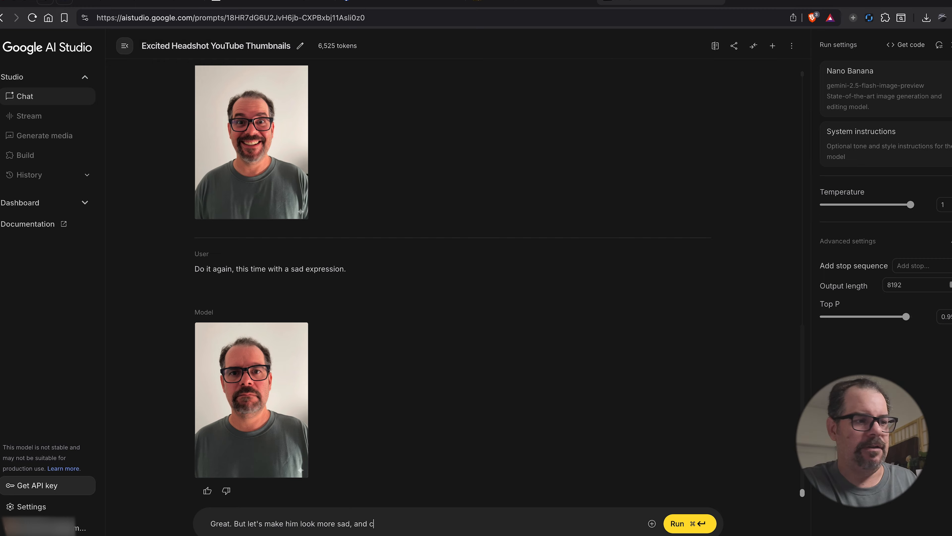
text(rying.)
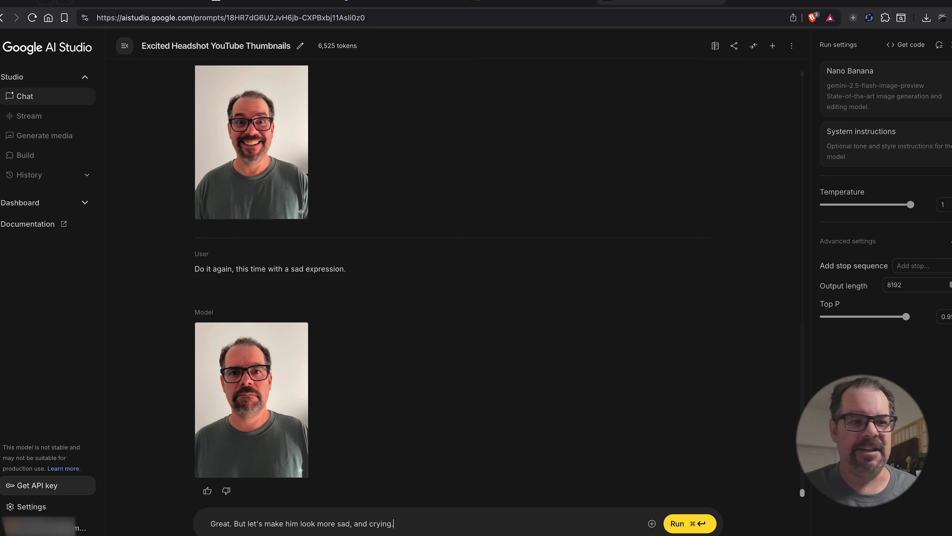
click(683, 527)
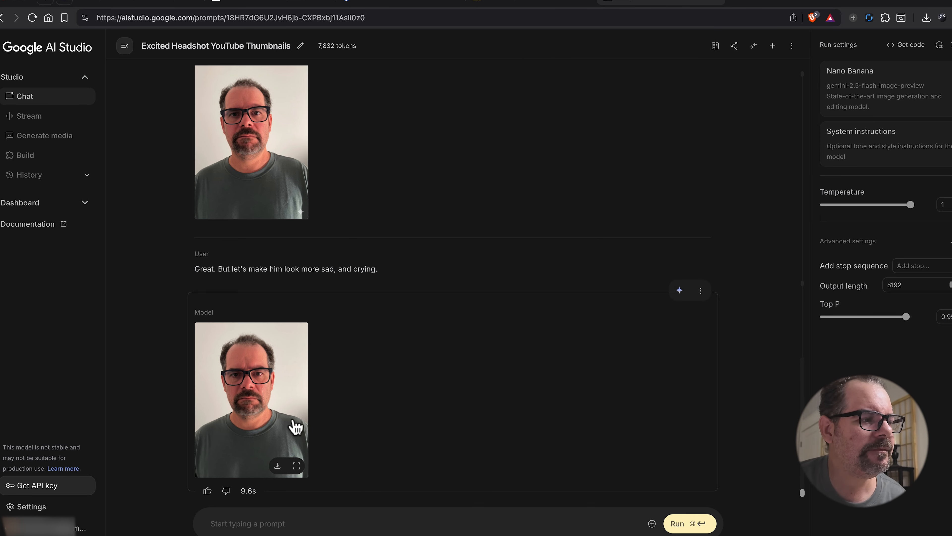
click(287, 409)
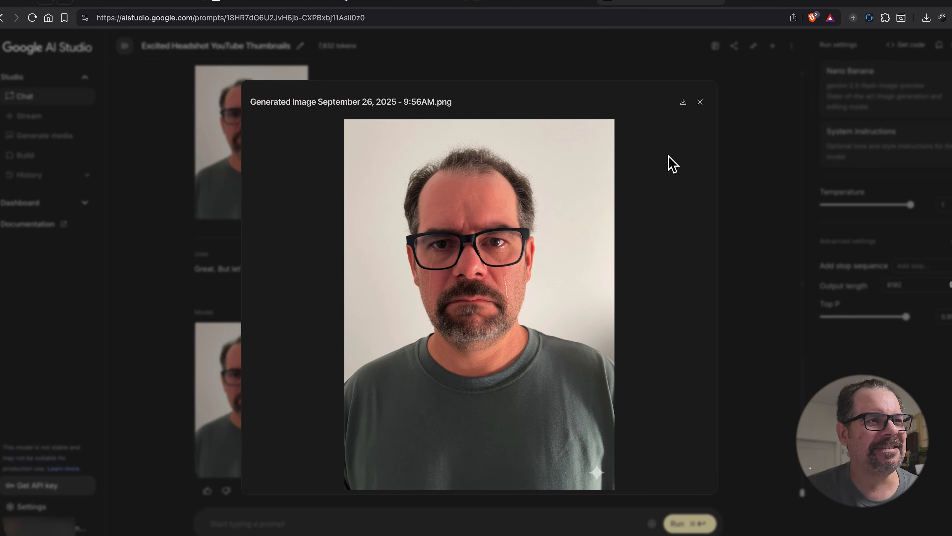
click(700, 102)
Run the follow-up prompt "great. let's make a scared expression." to generate a scared headshot.
text(great. )
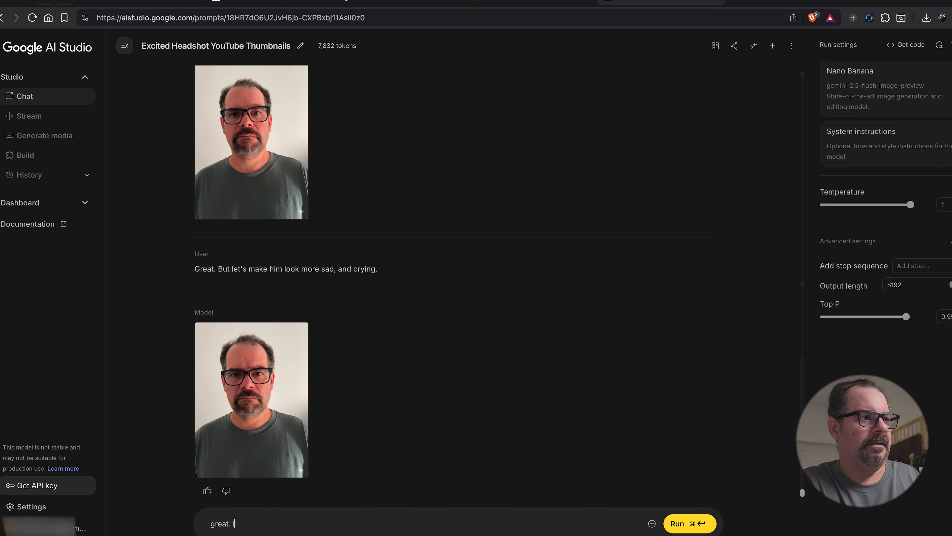
text(let's make a sca)
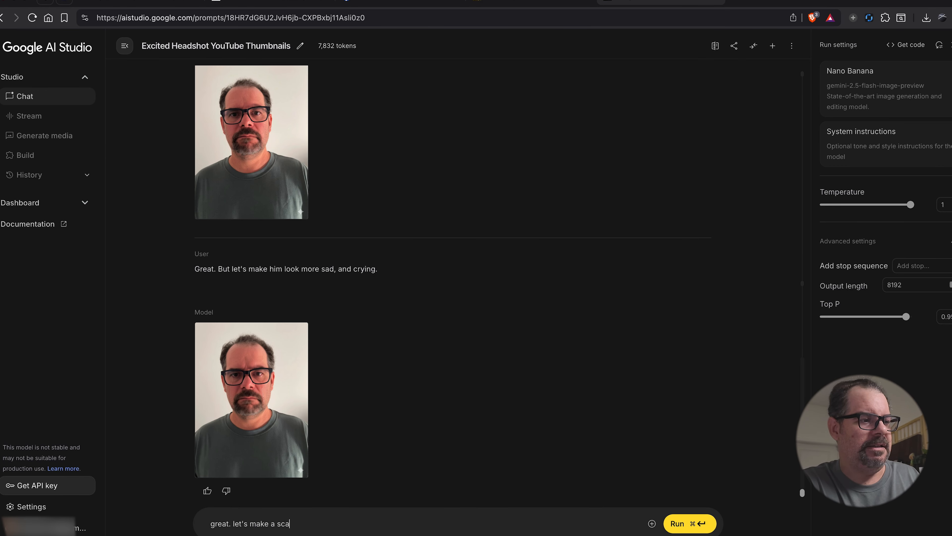
text(red expression.)
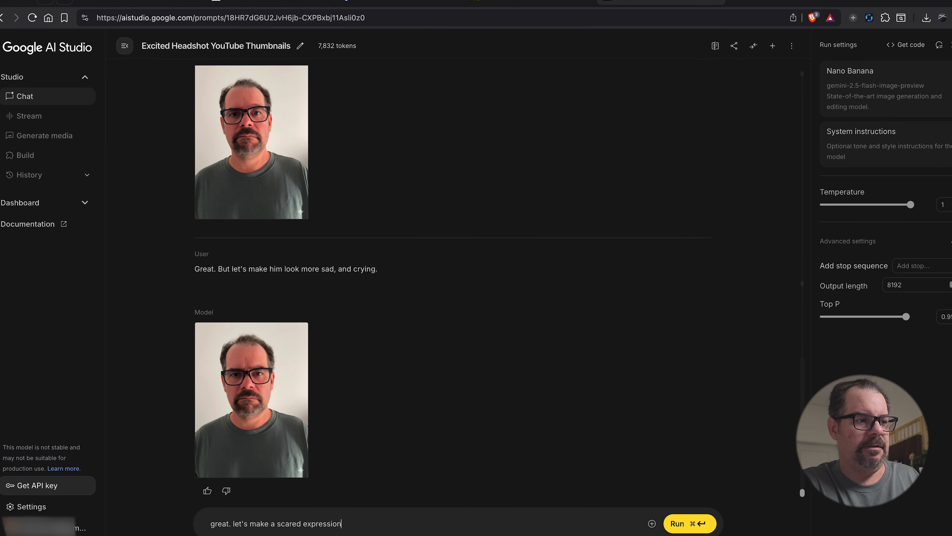
click(673, 523)
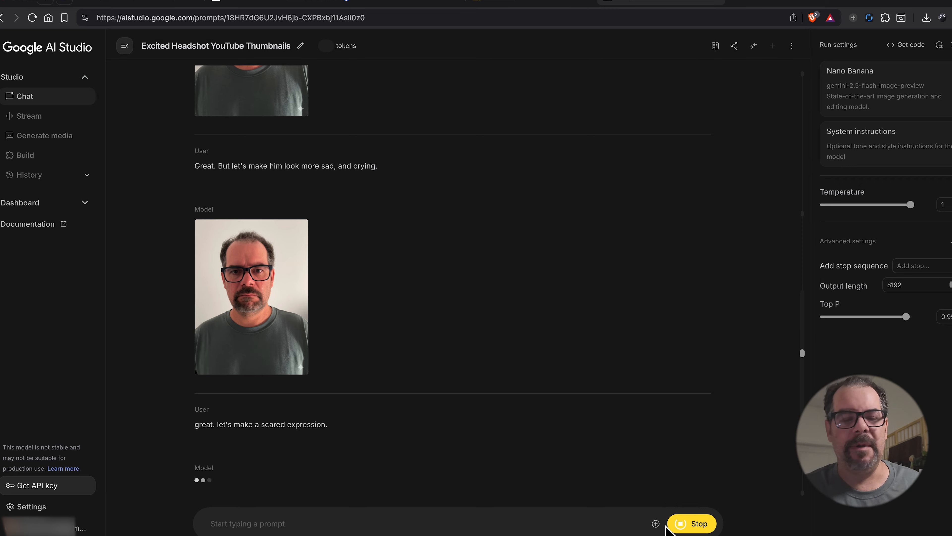